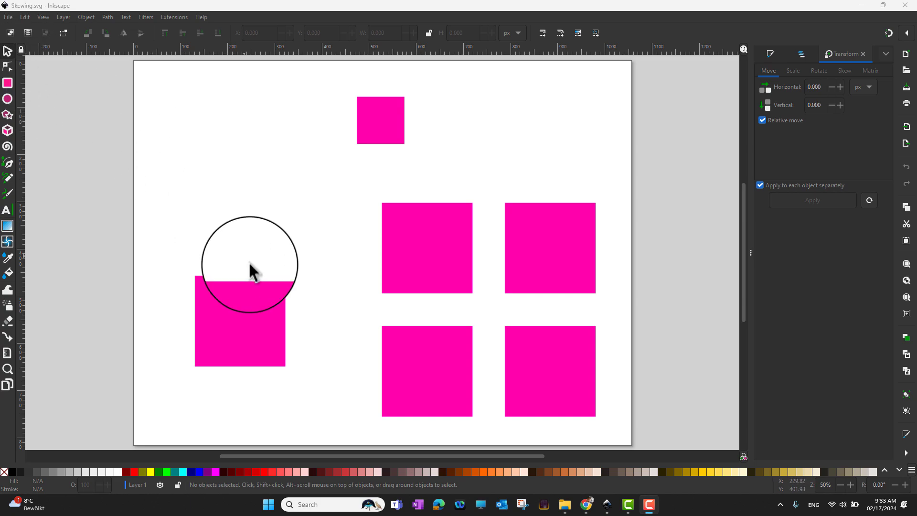
# Scale the separate lower-left square from its upper-right corner to about 172 px wide and 163 px high
pyautogui.click(257, 323)
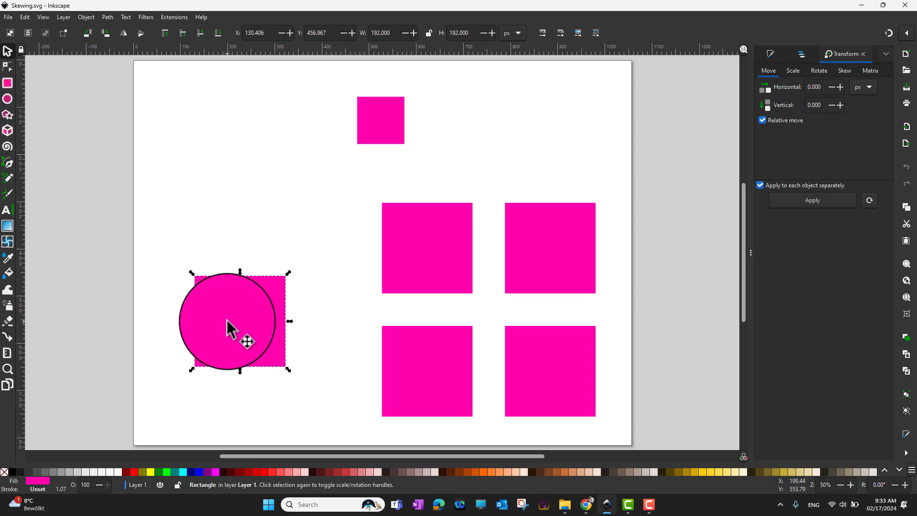
pyautogui.moveTo(288, 272); pyautogui.dragTo(281, 289)
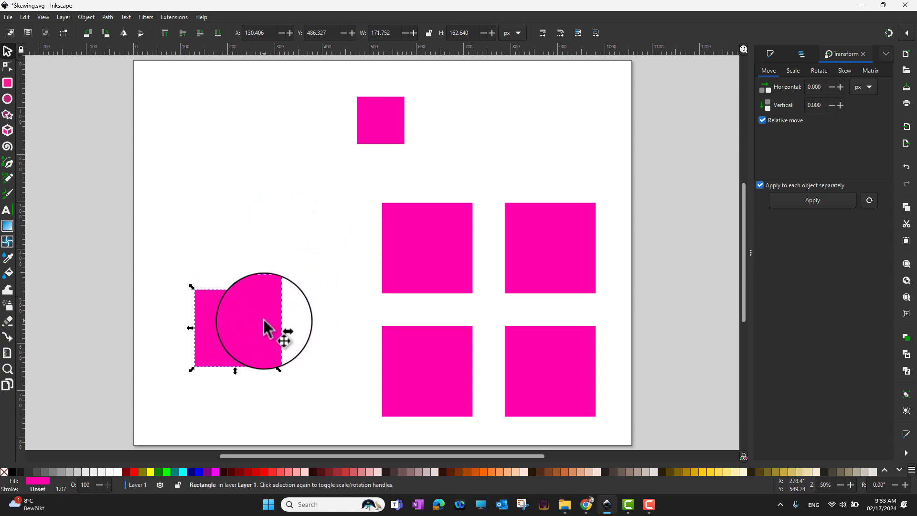
# Try rotating the resized lower-left rectangle slightly counterclockwise, and undo the rotation
pyautogui.click(266, 330)
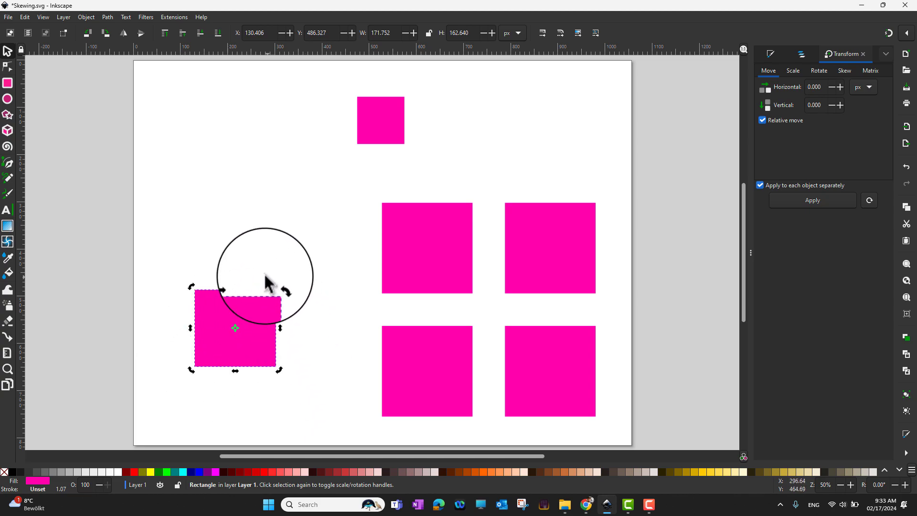
pyautogui.moveTo(277, 285)
pyautogui.mouseDown()
pyautogui.moveTo(268, 293)
pyautogui.moveTo(289, 298)
pyautogui.moveTo(276, 280)
pyautogui.mouseUp()
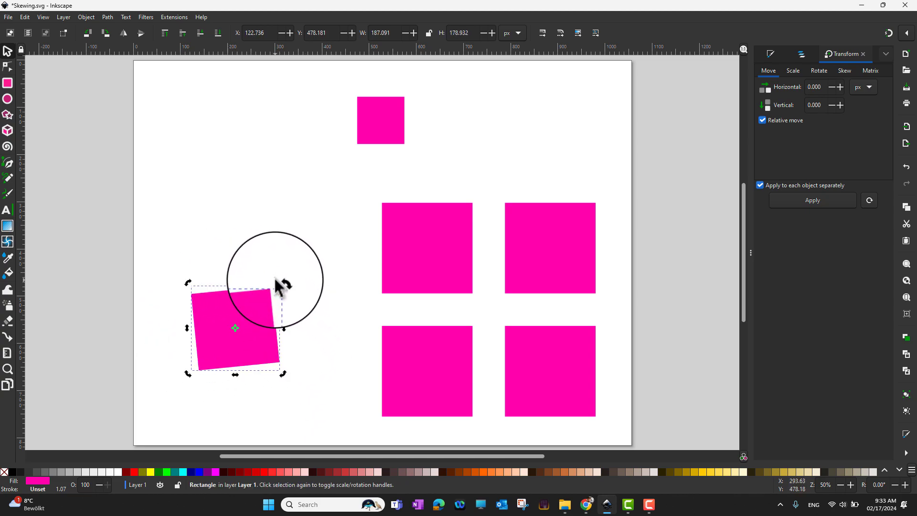
pyautogui.hotkey('ctrl', 'z')
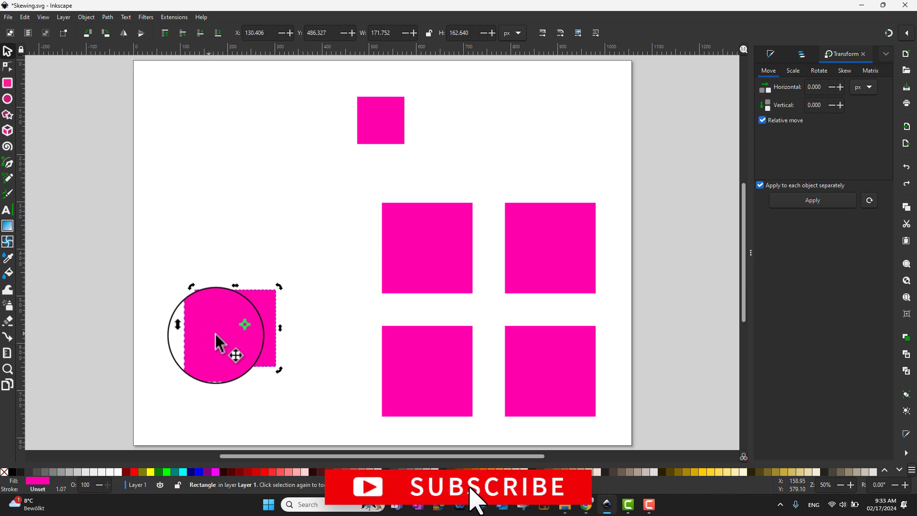
# Skew the lower-left rectangle vertically by raising its right edge until the shape is about 256 px high
pyautogui.moveTo(280, 327)
pyautogui.mouseDown()
pyautogui.moveTo(277, 301)
pyautogui.moveTo(294, 374)
pyautogui.moveTo(268, 296)
pyautogui.moveTo(273, 323)
pyautogui.mouseUp()
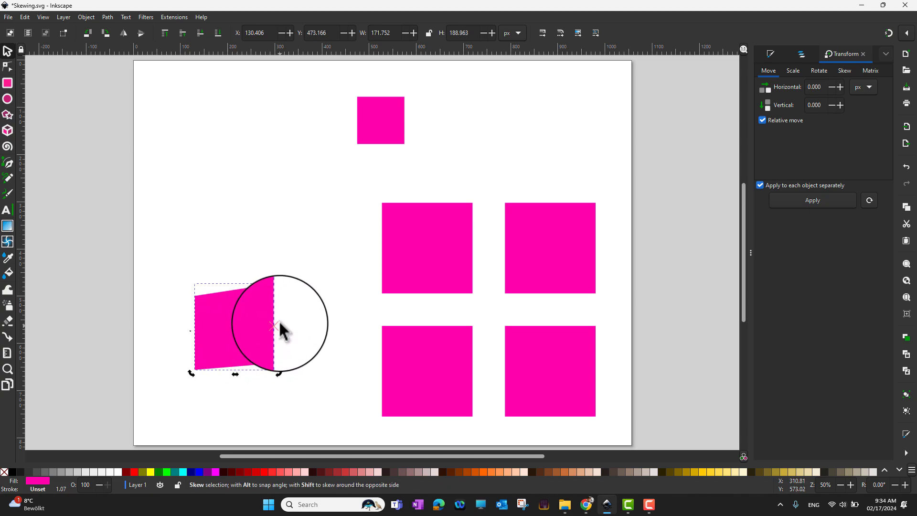
pyautogui.moveTo(280, 327)
pyautogui.mouseDown()
pyautogui.moveTo(274, 301)
pyautogui.moveTo(285, 345)
pyautogui.moveTo(276, 364)
pyautogui.moveTo(266, 299)
pyautogui.moveTo(286, 372)
pyautogui.moveTo(279, 327)
pyautogui.mouseUp()
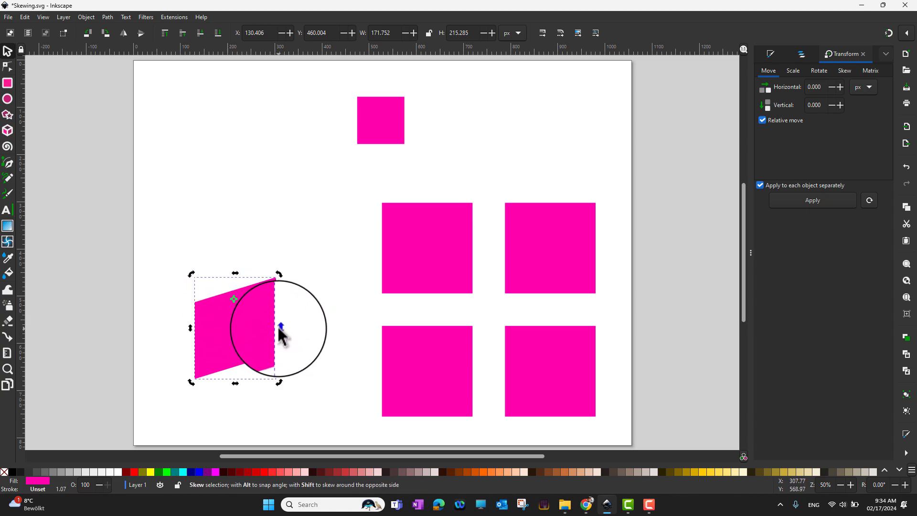
pyautogui.moveTo(281, 330)
pyautogui.mouseDown()
pyautogui.moveTo(280, 276)
pyautogui.moveTo(288, 326)
pyautogui.moveTo(262, 395)
pyautogui.moveTo(289, 337)
pyautogui.moveTo(285, 261)
pyautogui.moveTo(299, 350)
pyautogui.moveTo(294, 319)
pyautogui.moveTo(281, 321)
pyautogui.mouseUp()
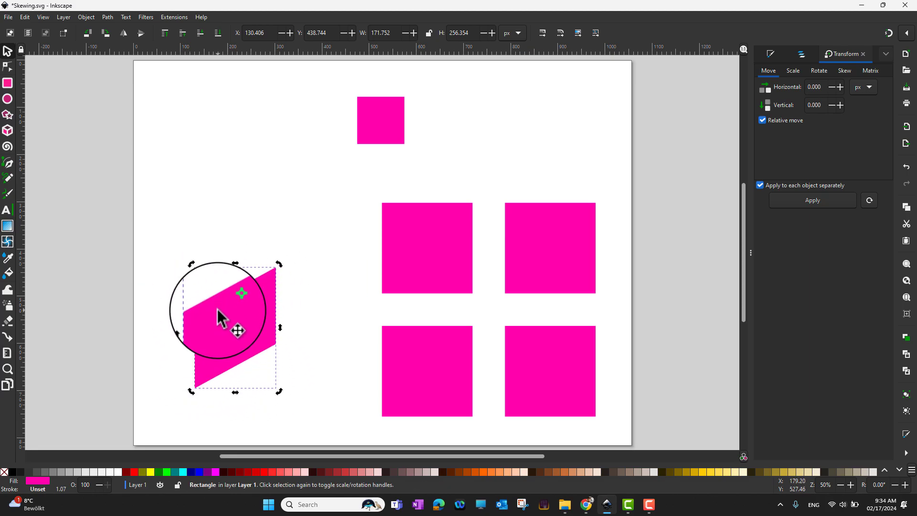
# Skew the parallelogram to about 293 px high around a centre placed beyond its upper right, and return the centre to its middle
pyautogui.moveTo(233, 300)
pyautogui.mouseDown()
pyautogui.moveTo(334, 191)
pyautogui.moveTo(462, 144)
pyautogui.mouseUp()
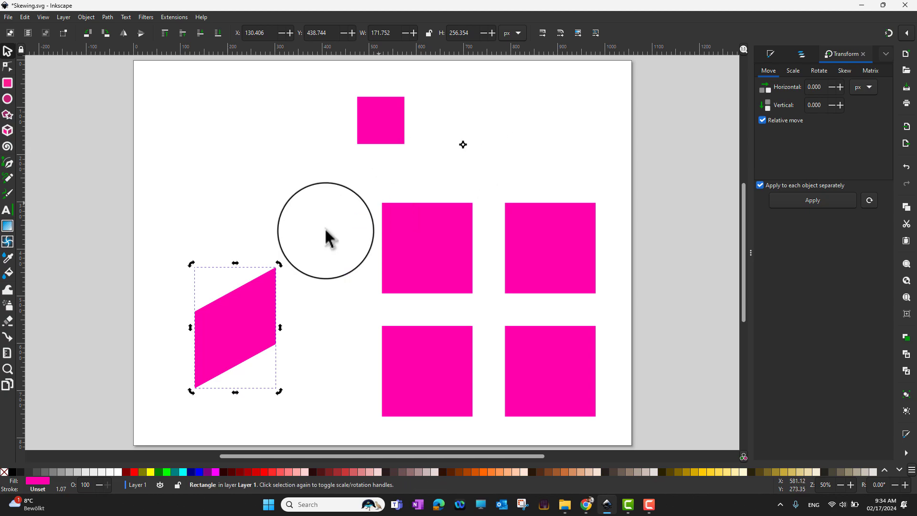
pyautogui.moveTo(280, 328); pyautogui.dragTo(274, 375)
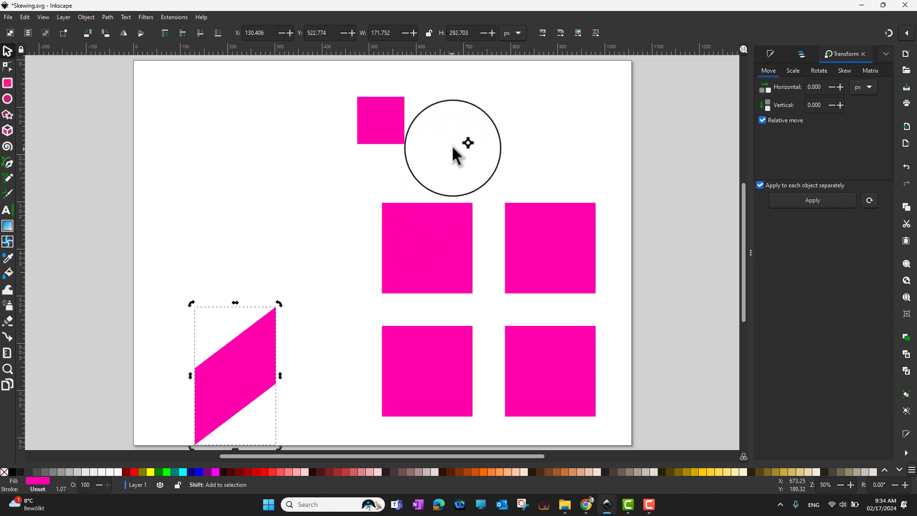
pyautogui.moveTo(463, 145)
pyautogui.mouseDown()
pyautogui.moveTo(316, 256)
pyautogui.moveTo(272, 363)
pyautogui.moveTo(234, 386)
pyautogui.mouseUp()
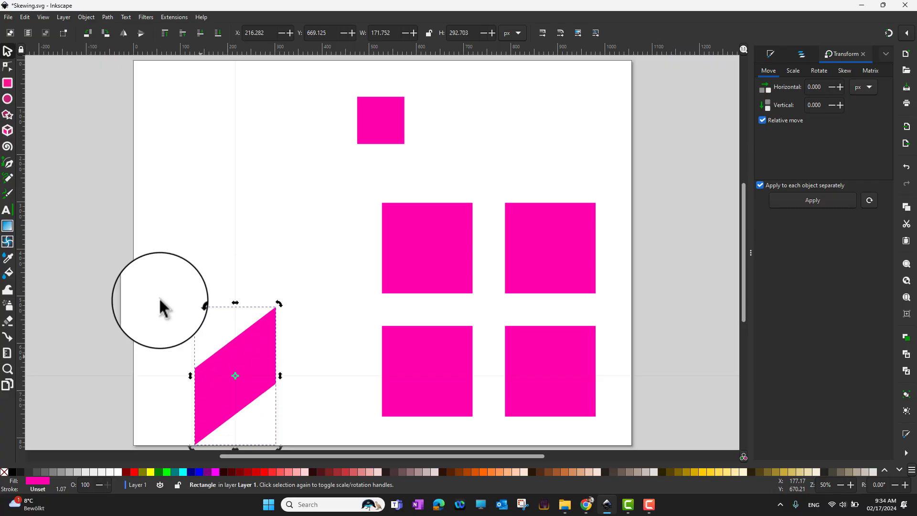
# Using the Transform skew settings, skew the upper-left square of the four horizontally by 25°, with separate application to each object turned off
pyautogui.click(87, 17)
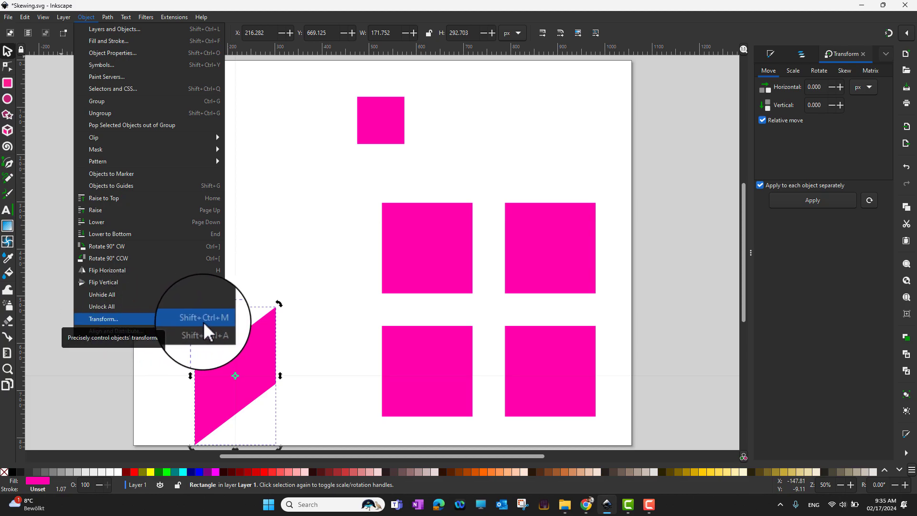
pyautogui.click(156, 318)
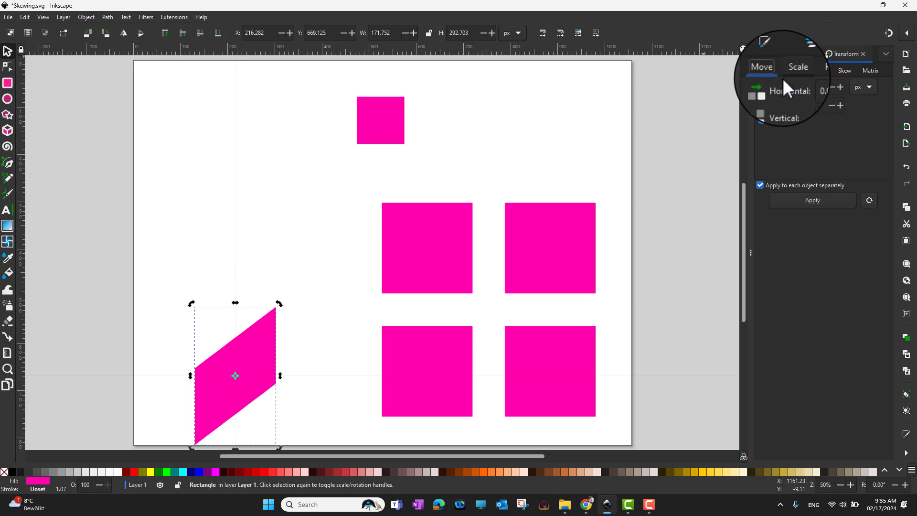
pyautogui.click(843, 72)
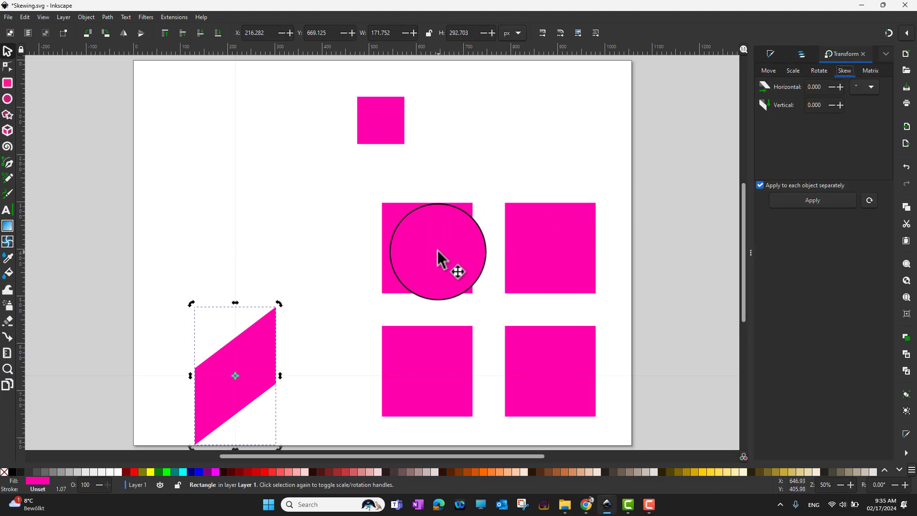
pyautogui.click(438, 252)
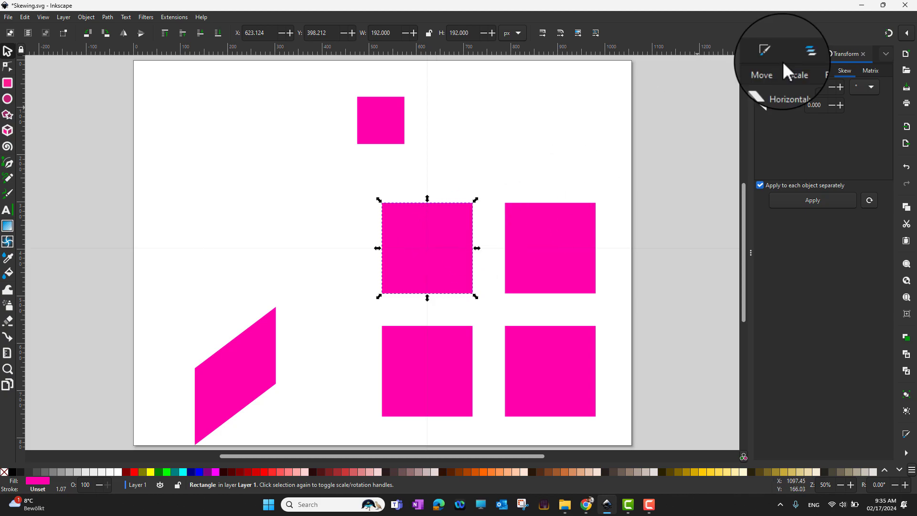
pyautogui.click(870, 89)
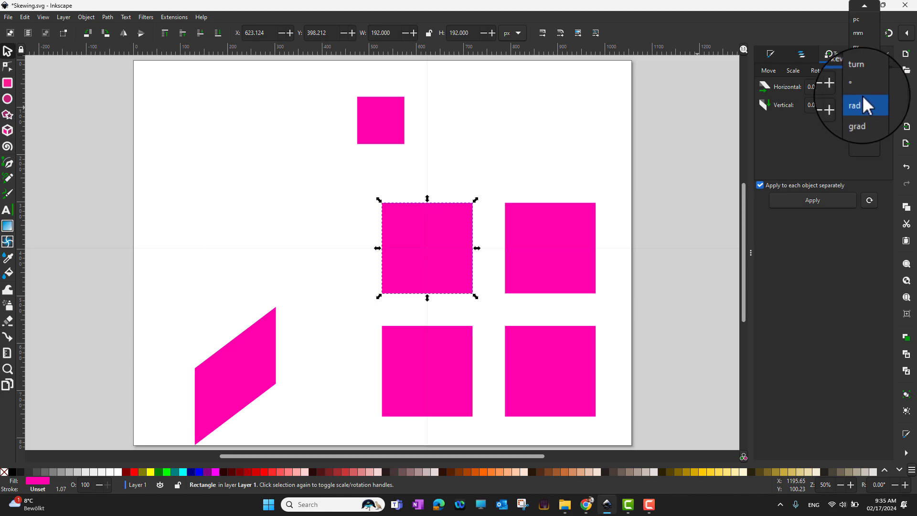
pyautogui.scroll(3, 863, 59)
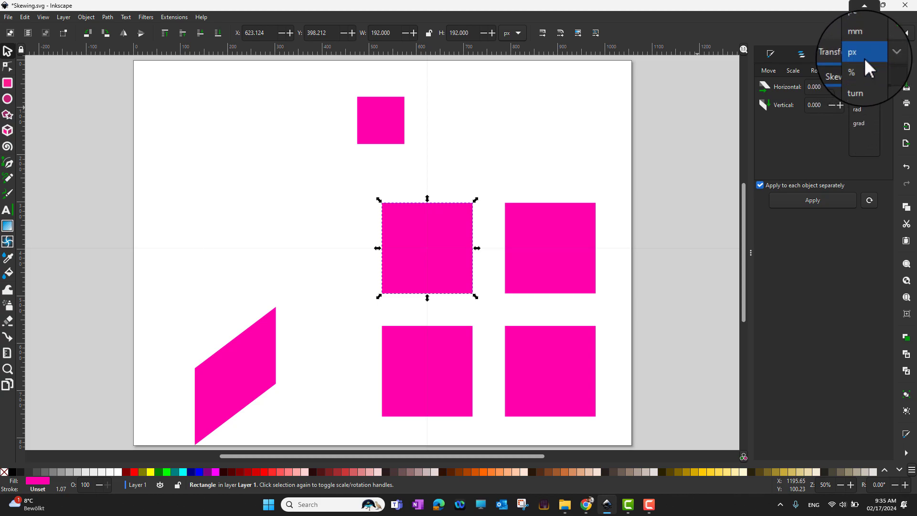
pyautogui.scroll(2, 863, 58)
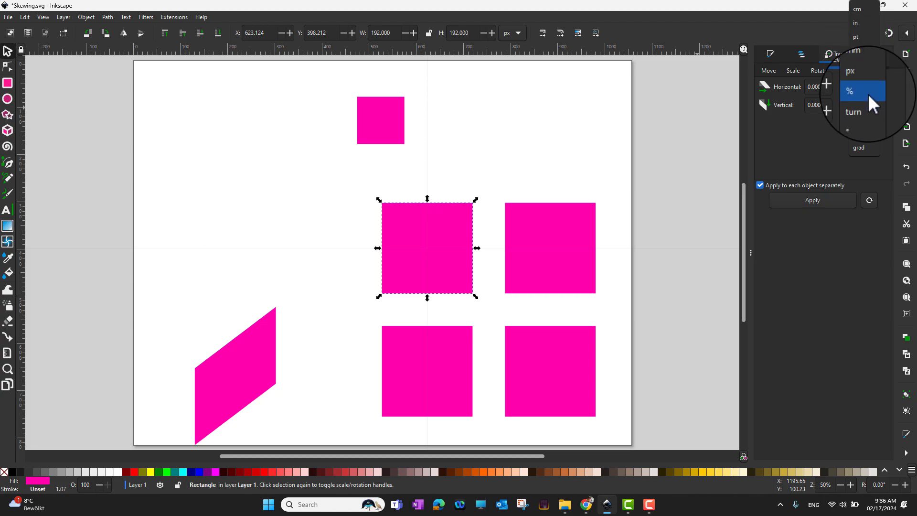
pyautogui.click(864, 119)
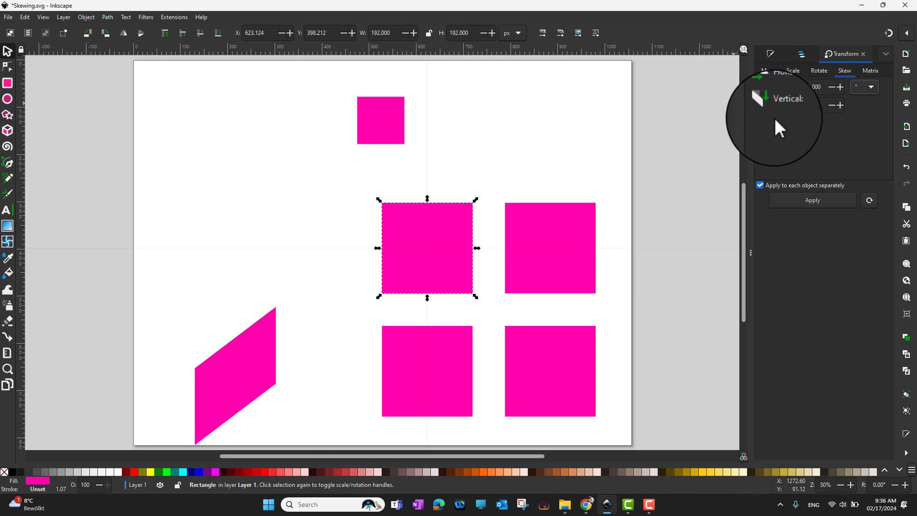
pyautogui.click(813, 88)
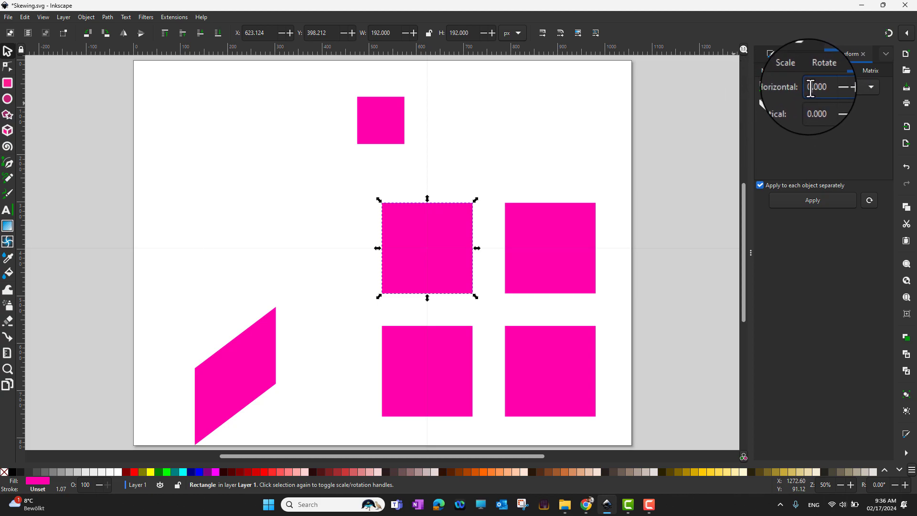
pyautogui.write('25')
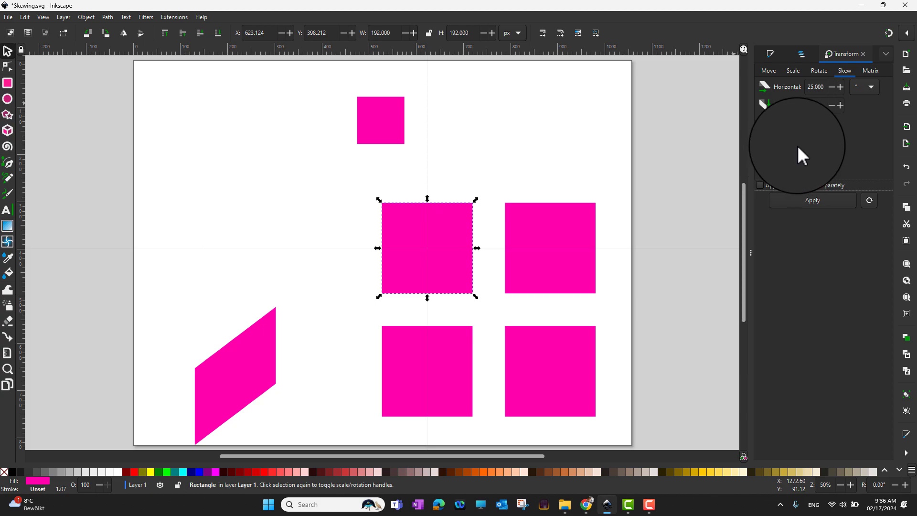
pyautogui.click(826, 201)
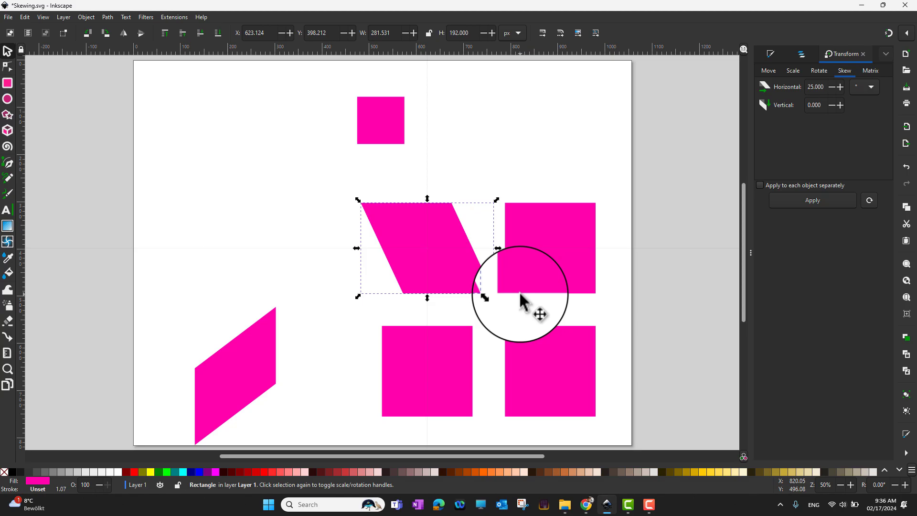
# Switch the skew unit to px and skew the upper-right square of the four horizontally by 25 px
pyautogui.click(864, 88)
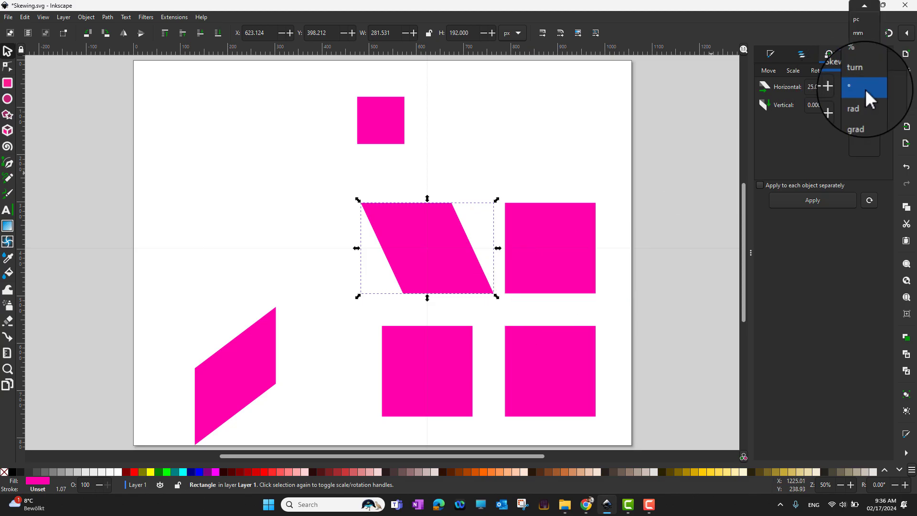
pyautogui.scroll(2, 865, 86)
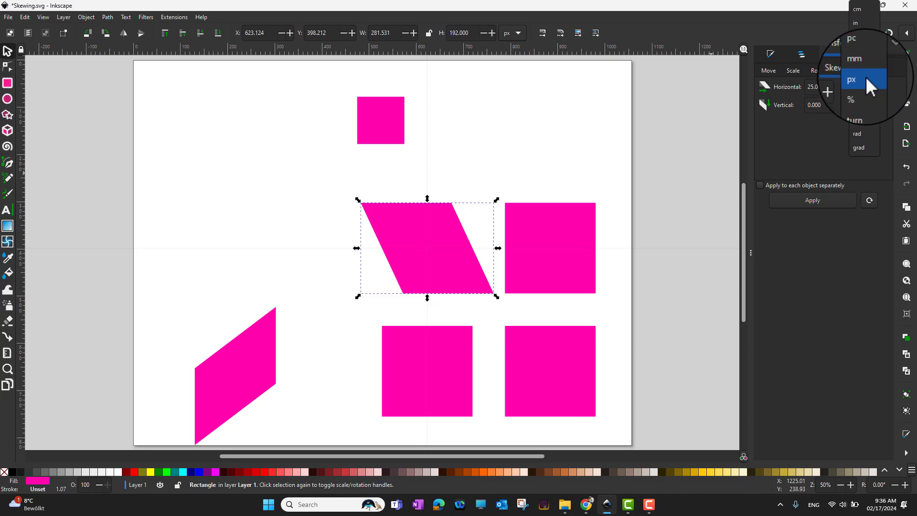
pyautogui.click(865, 79)
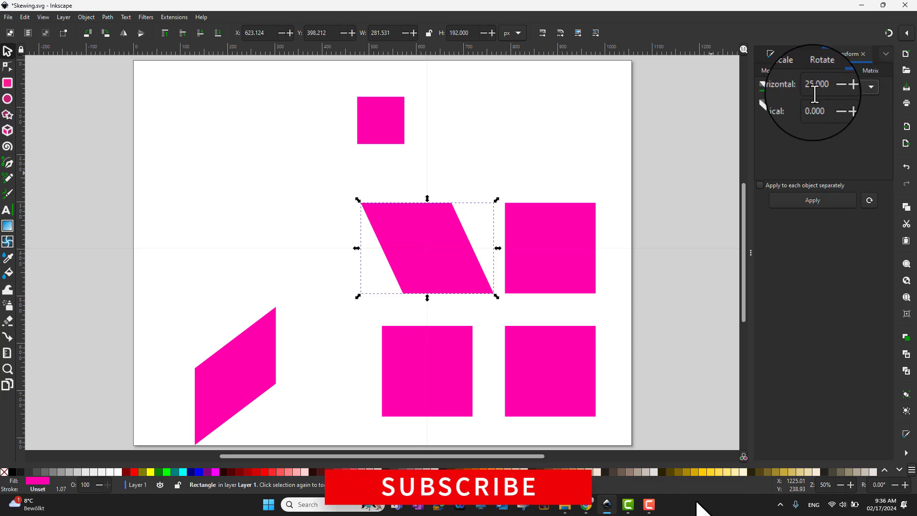
pyautogui.click(569, 250)
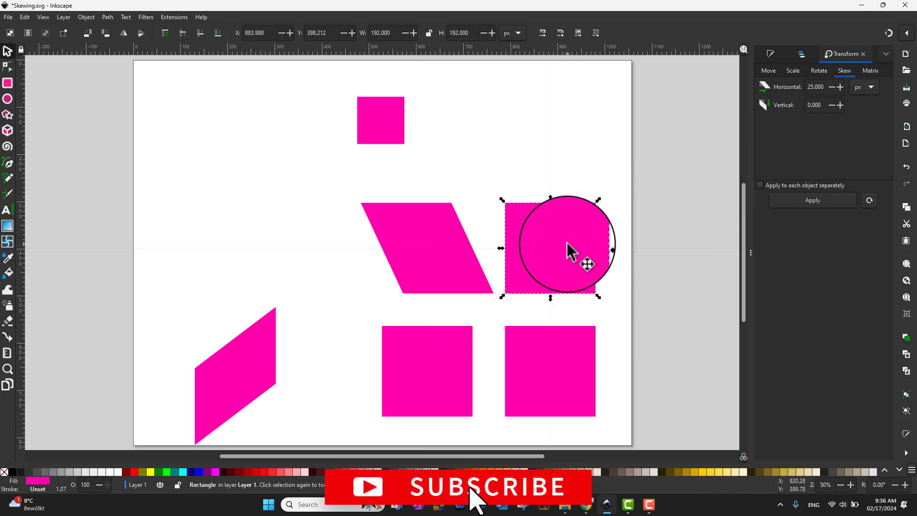
pyautogui.click(818, 202)
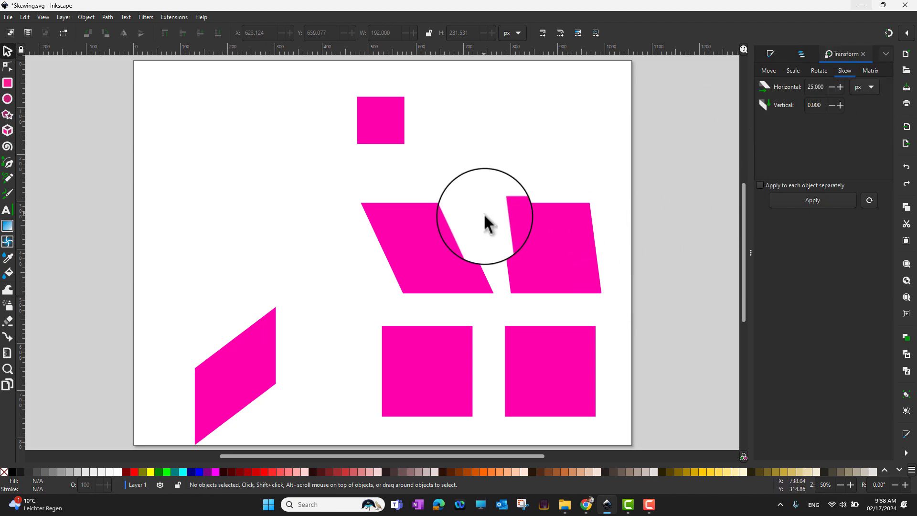
# Skew the slanted upper-left shape of the four horizontally by -25°, using degrees as the unit
pyautogui.click(462, 250)
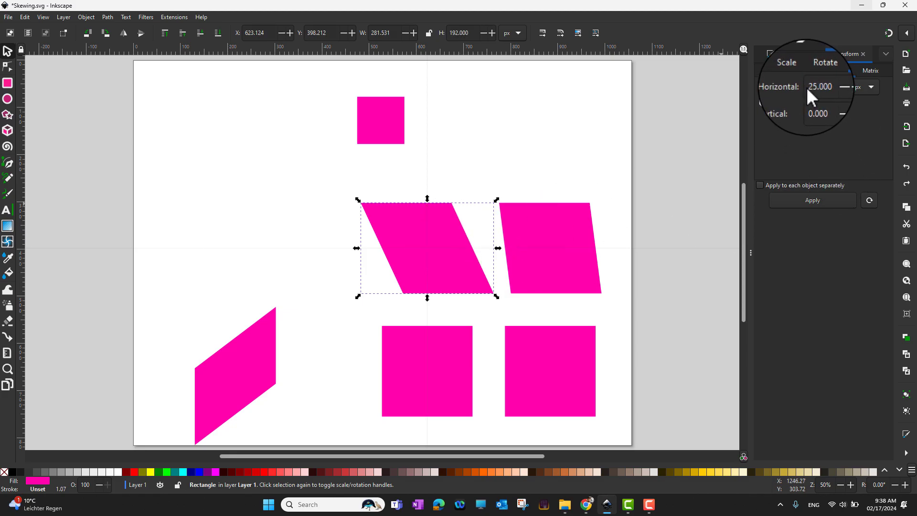
pyautogui.click(871, 87)
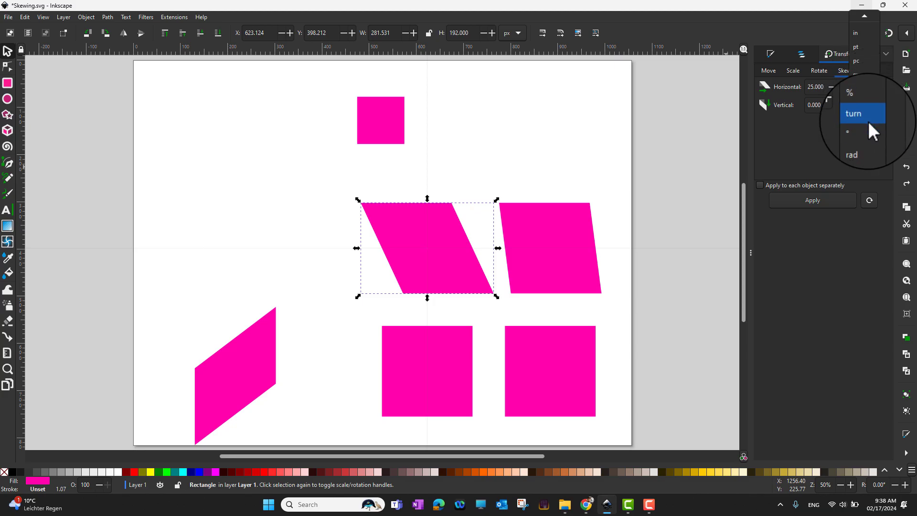
pyautogui.click(866, 91)
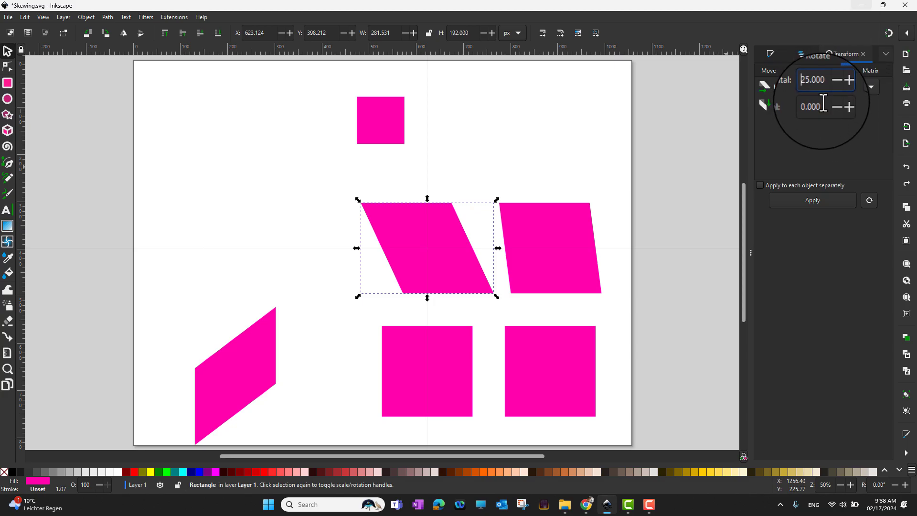
pyautogui.write('-')
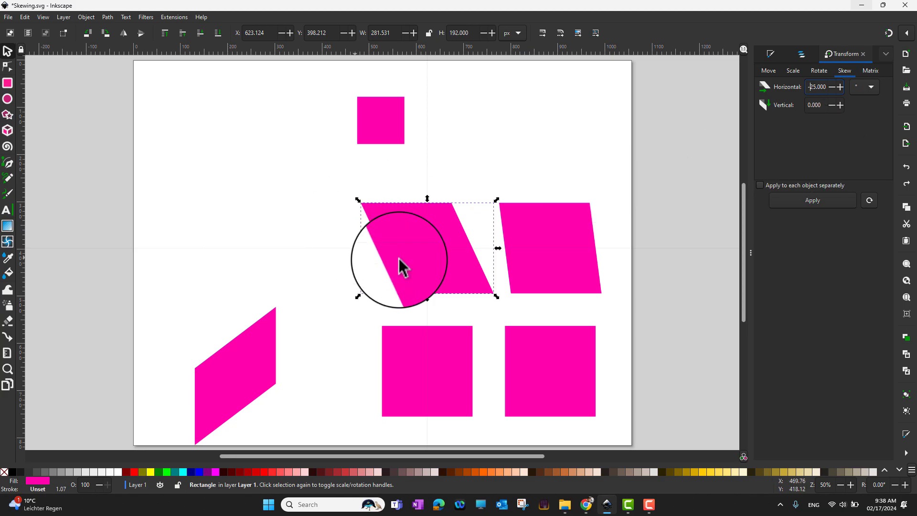
pyautogui.click(825, 201)
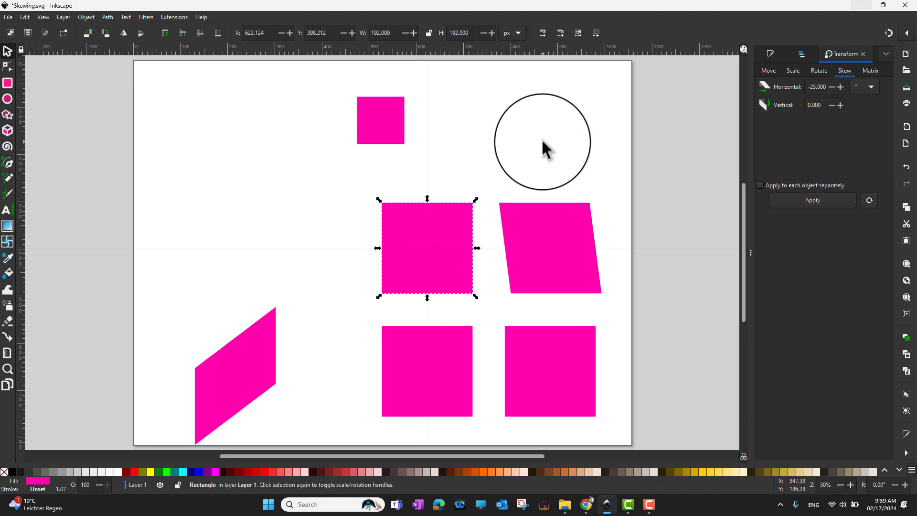
# Deselect all shapes and reset the horizontal skew value to 0°
pyautogui.click(577, 125)
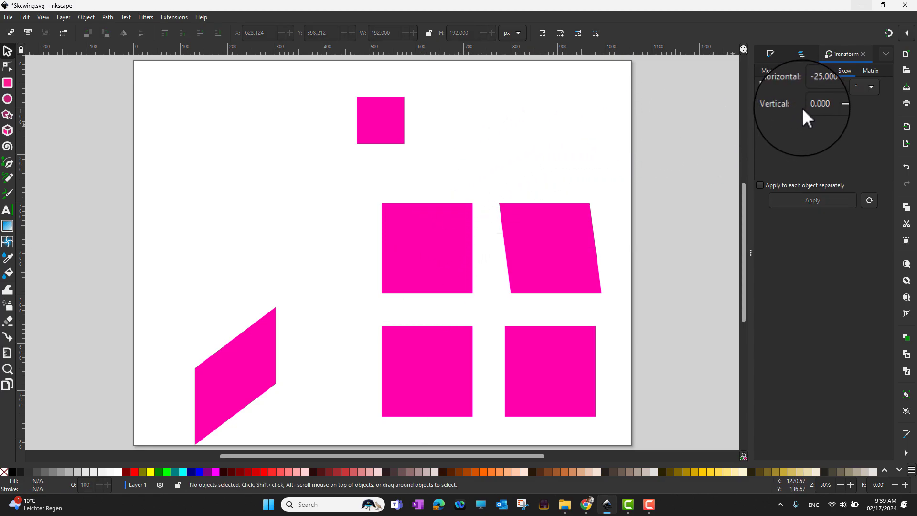
pyautogui.doubleClick(817, 88)
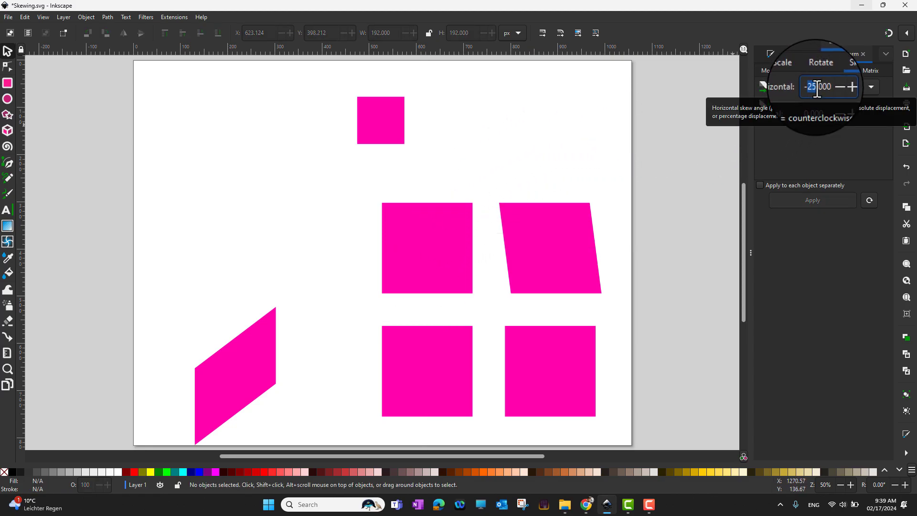
pyautogui.press('BackSpace')
pyautogui.press('BackSpace')
pyautogui.write('0')
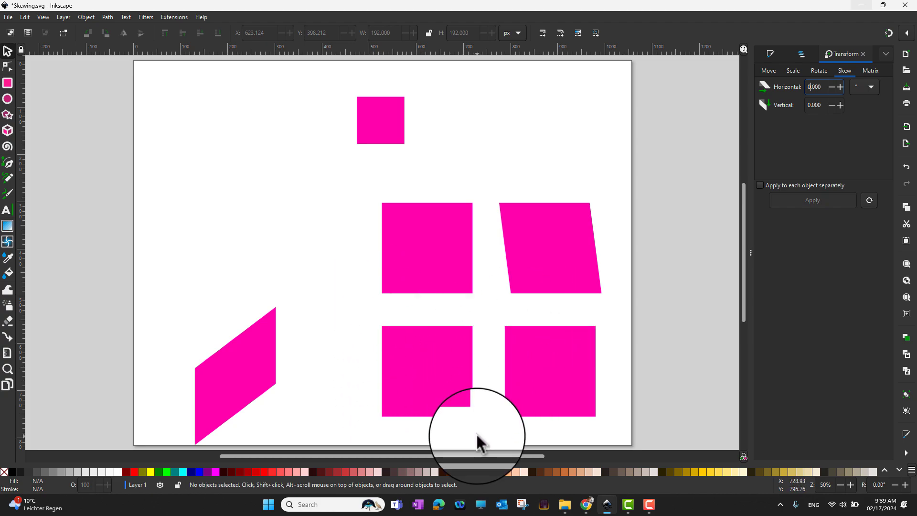
# Skew the lower-left square of the four vertically by 25°, keeping the horizontal skew at 0
pyautogui.doubleClick(814, 105)
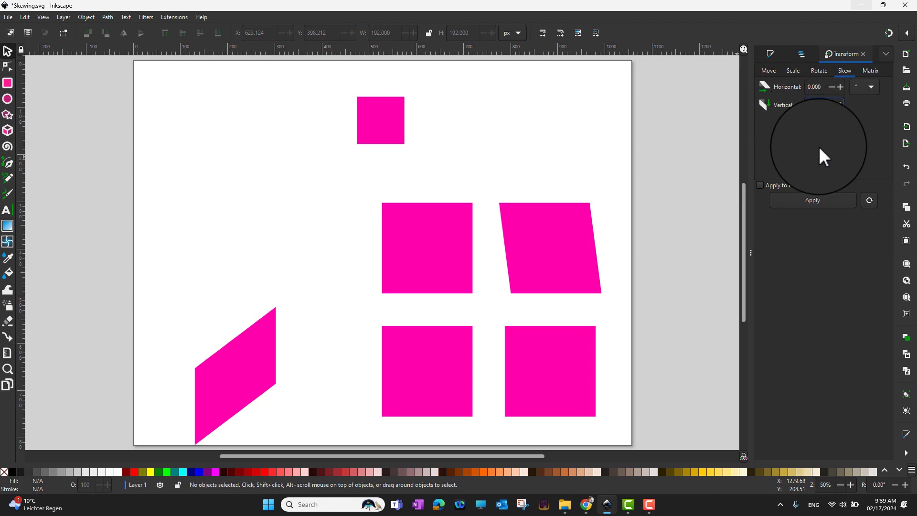
pyautogui.write('25')
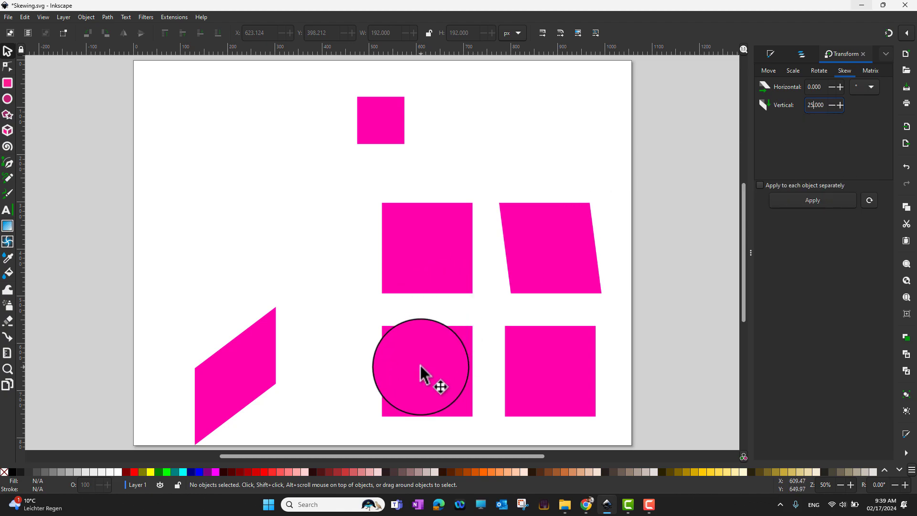
pyautogui.click(419, 364)
pyautogui.click(845, 203)
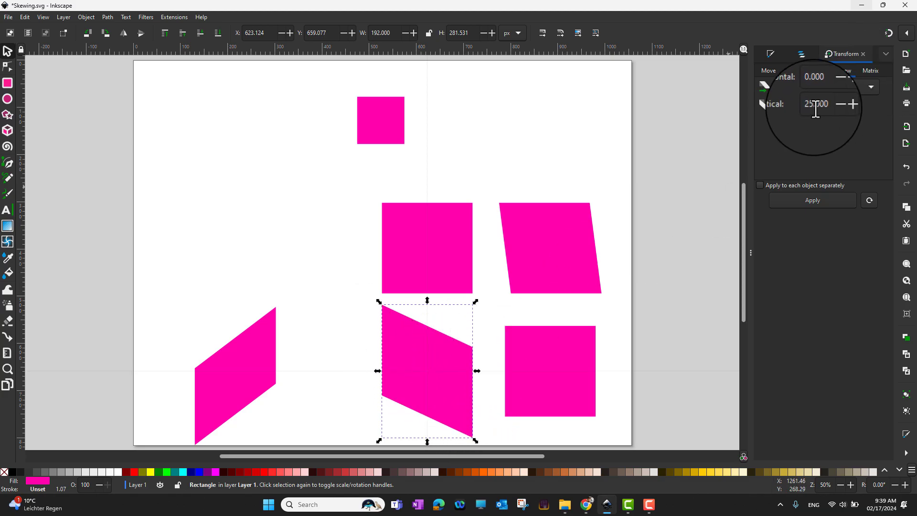
# Switch the skew unit to px and skew the lower-right square of the four vertically by 25 px
pyautogui.click(870, 88)
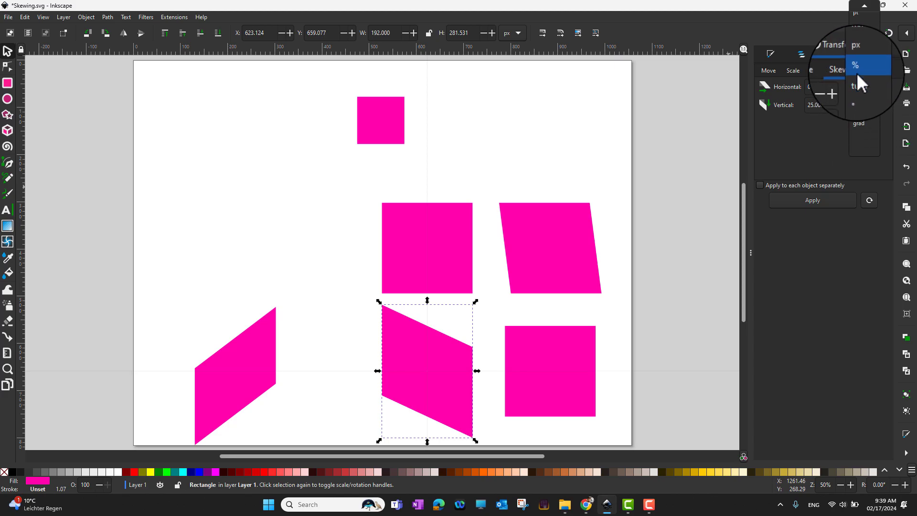
pyautogui.click(864, 49)
pyautogui.click(564, 366)
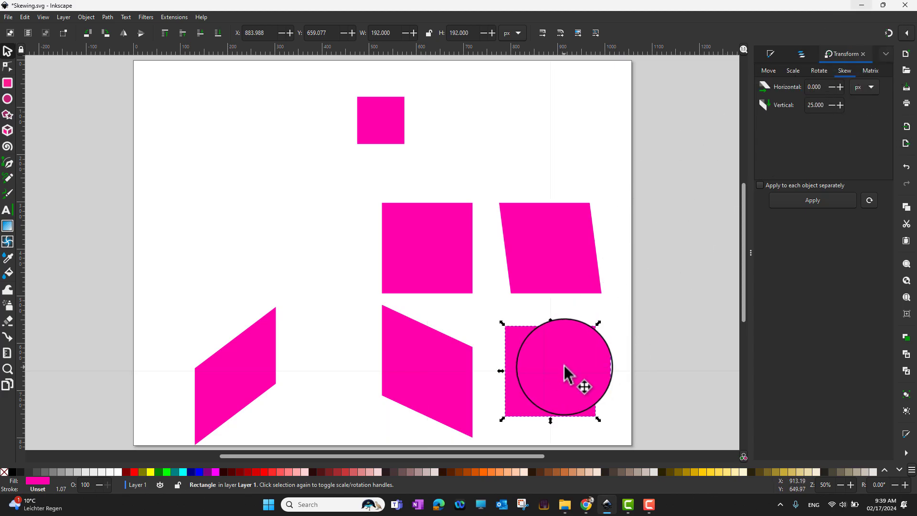
pyautogui.click(830, 202)
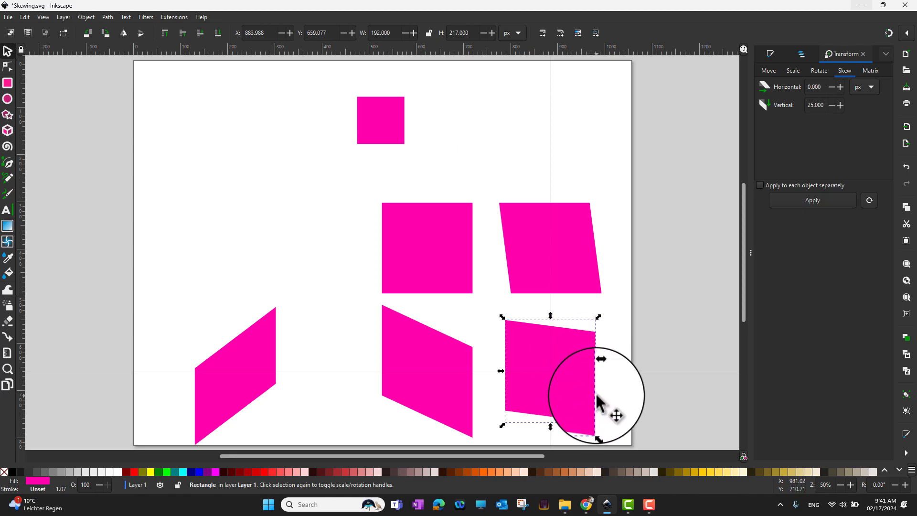
# Skew the small square near the page's upper edge horizontally by 50 px, with the vertical skew reset to 0
pyautogui.click(531, 174)
pyautogui.click(375, 125)
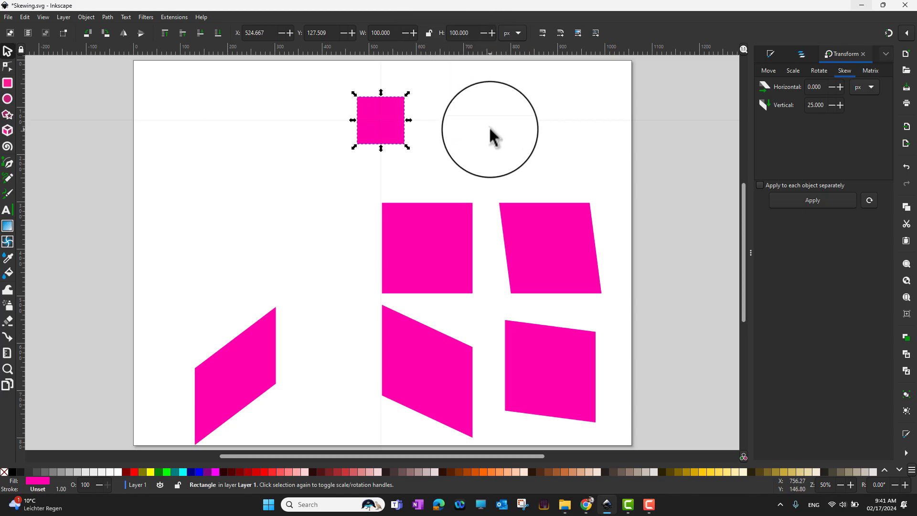
pyautogui.moveTo(815, 104); pyautogui.dragTo(801, 88)
pyautogui.write('0')
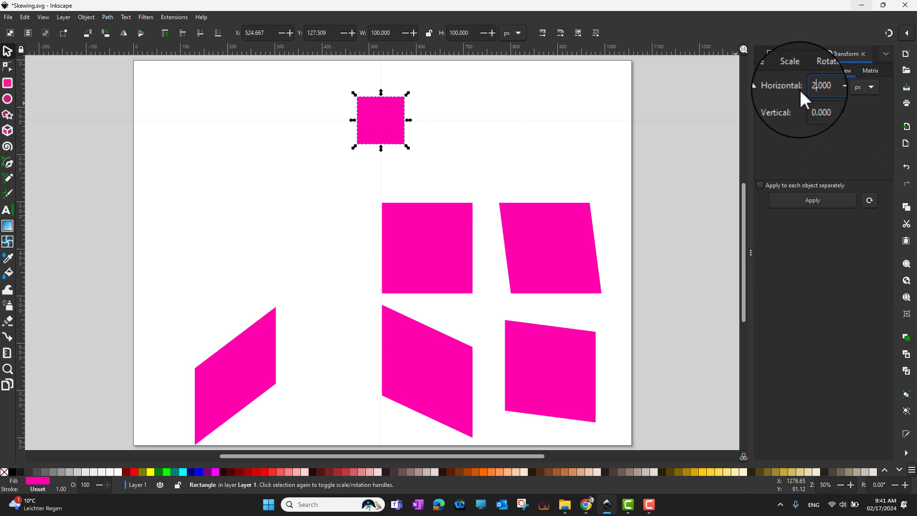
pyautogui.write('50')
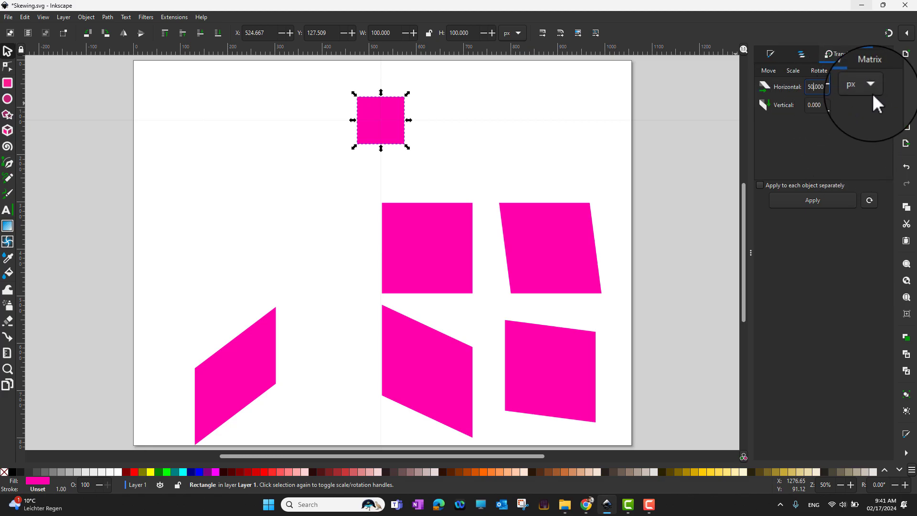
pyautogui.click(820, 200)
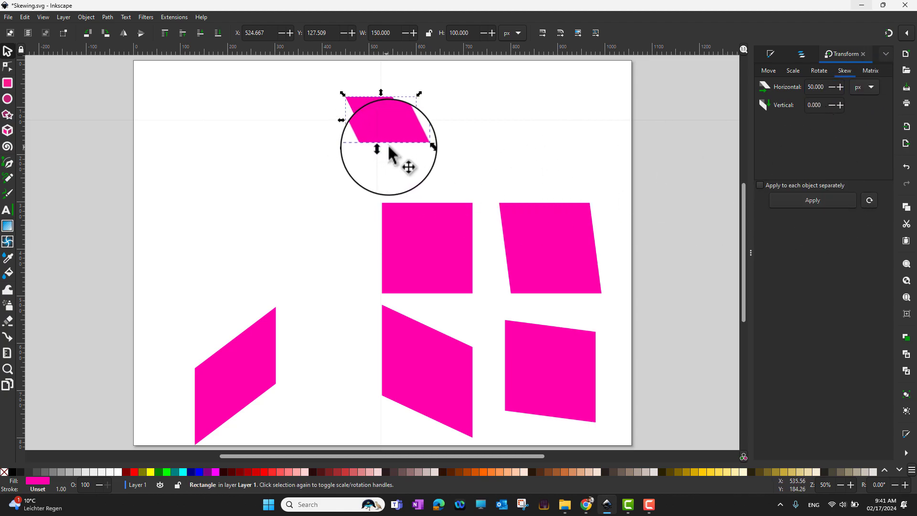